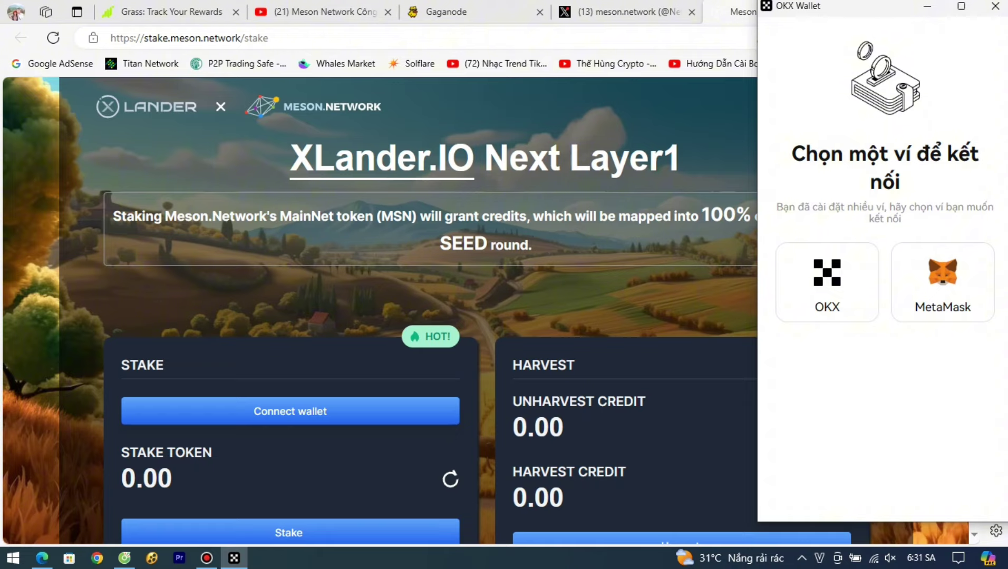
# - Connect MetaMask Account 2 to the stake page, which then shows 0.00 staked tokens and 0.00 credits
pyautogui.click(942, 282)
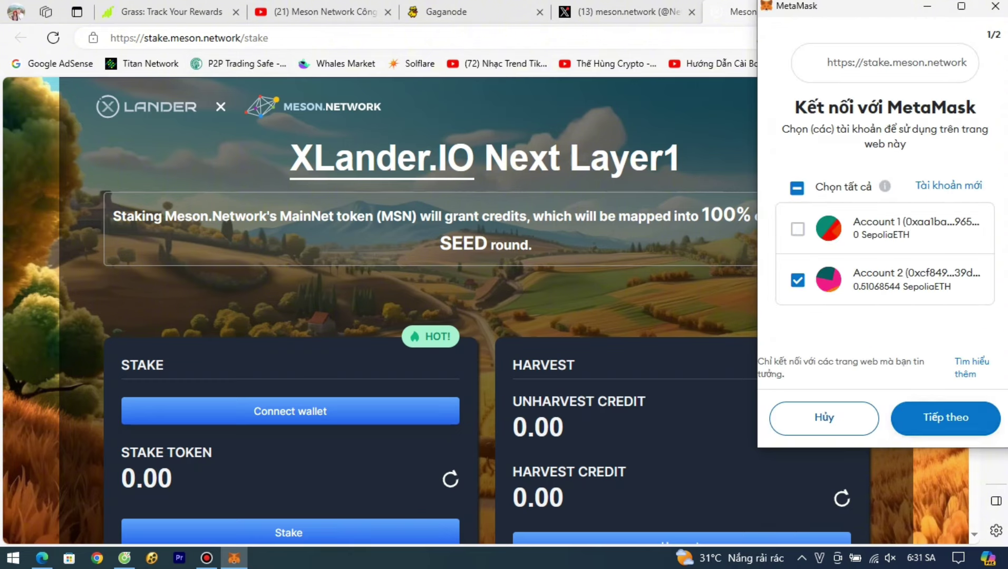
pyautogui.click(946, 419)
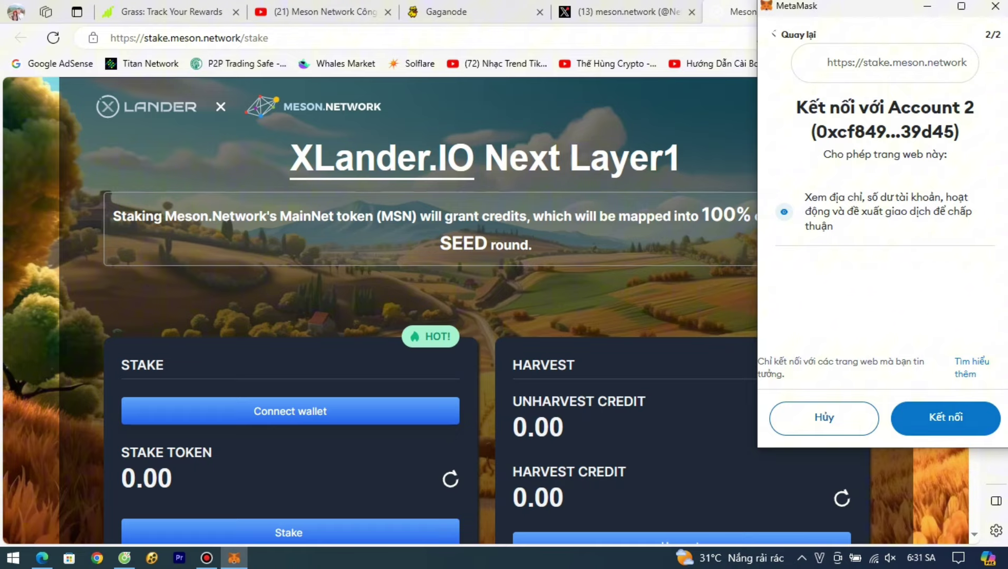
pyautogui.press('Return')
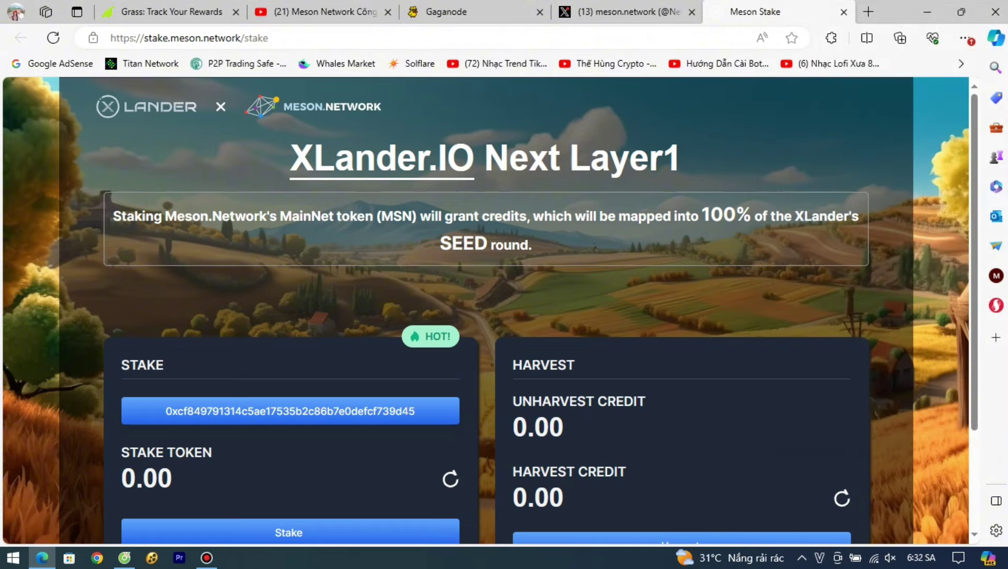
pyautogui.scroll(-3, 490, 311)
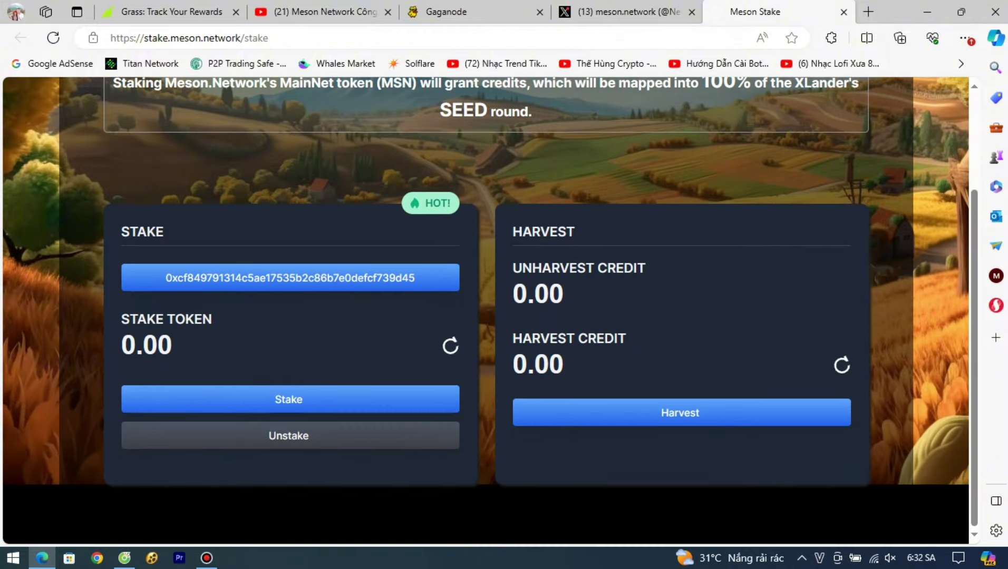
pyautogui.scroll(1, 490, 311)
pyautogui.scroll(1, 485, 311)
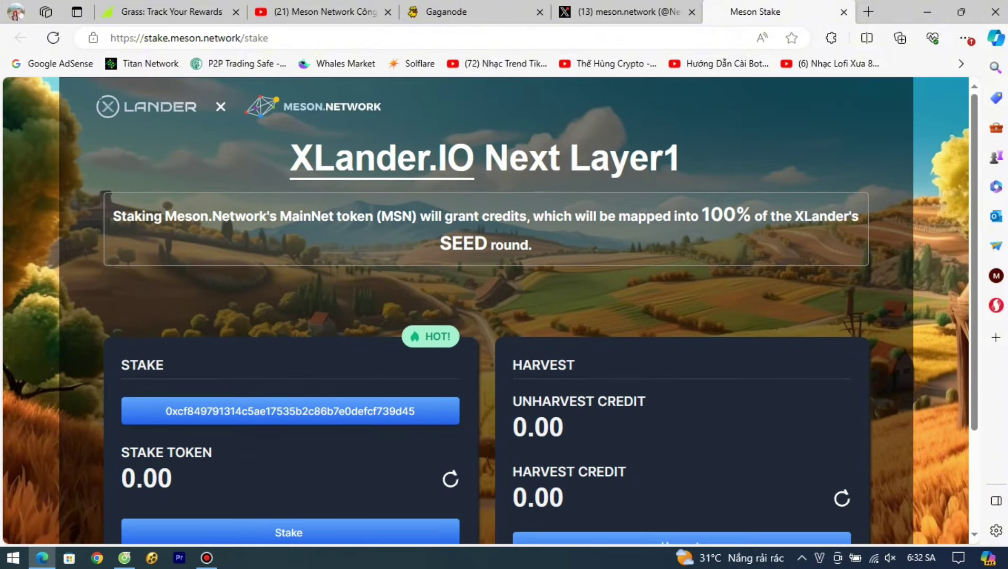
pyautogui.scroll(-3, 490, 311)
pyautogui.scroll(3, 490, 311)
pyautogui.scroll(-3, 490, 311)
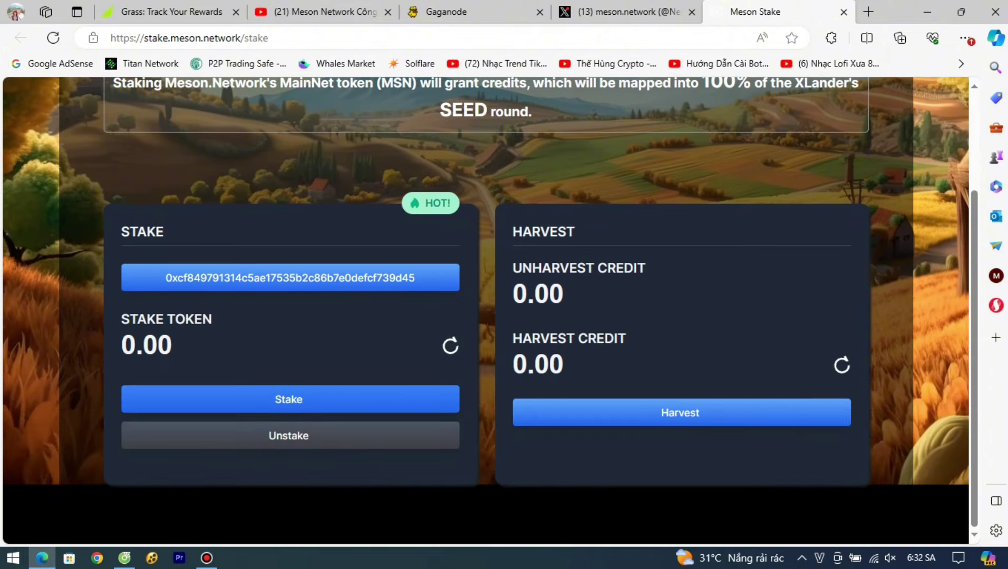
pyautogui.scroll(3, 490, 311)
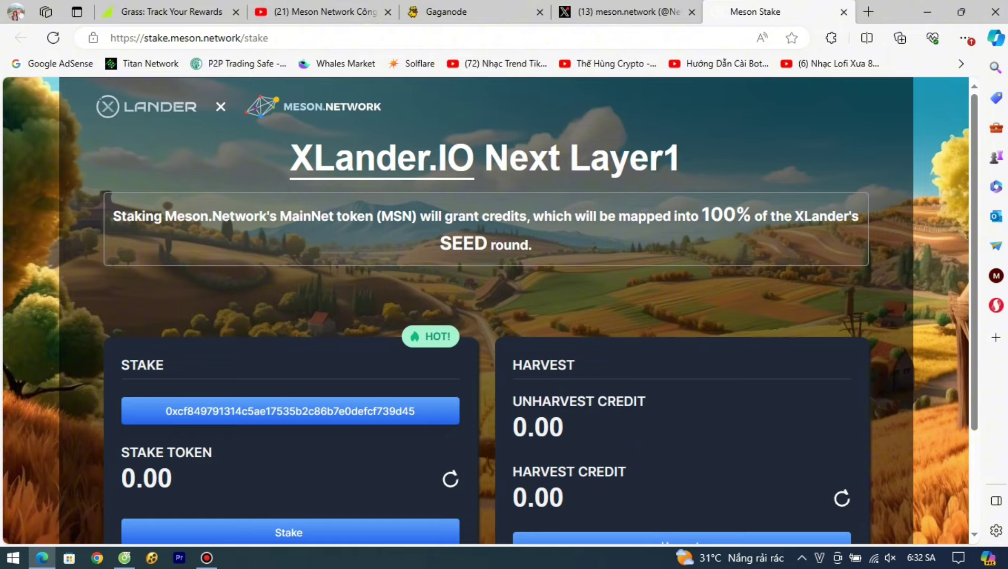
pyautogui.scroll(-3, 490, 311)
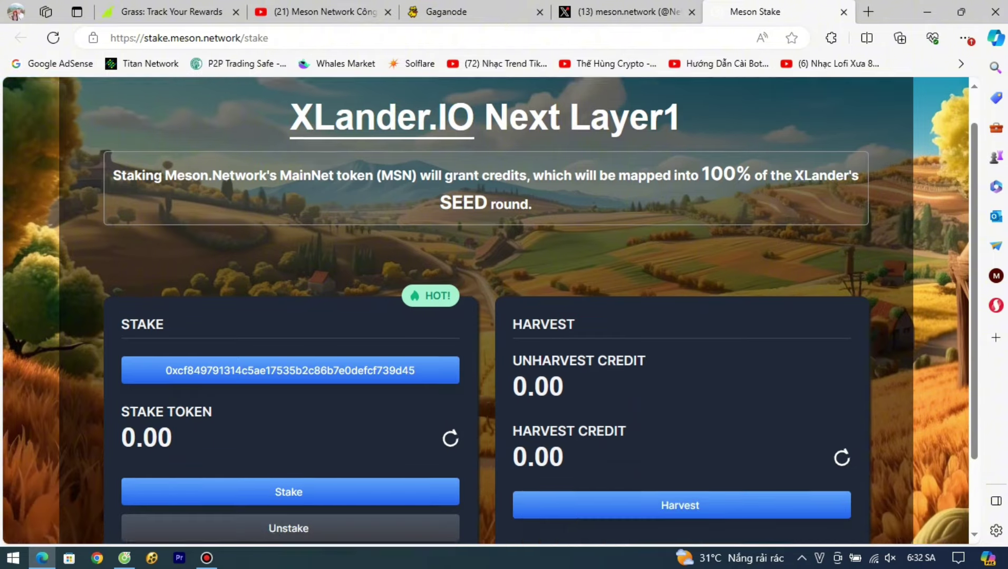
# - Open the Stake Token dialog and look over the wallet's MSN balance
pyautogui.click(289, 399)
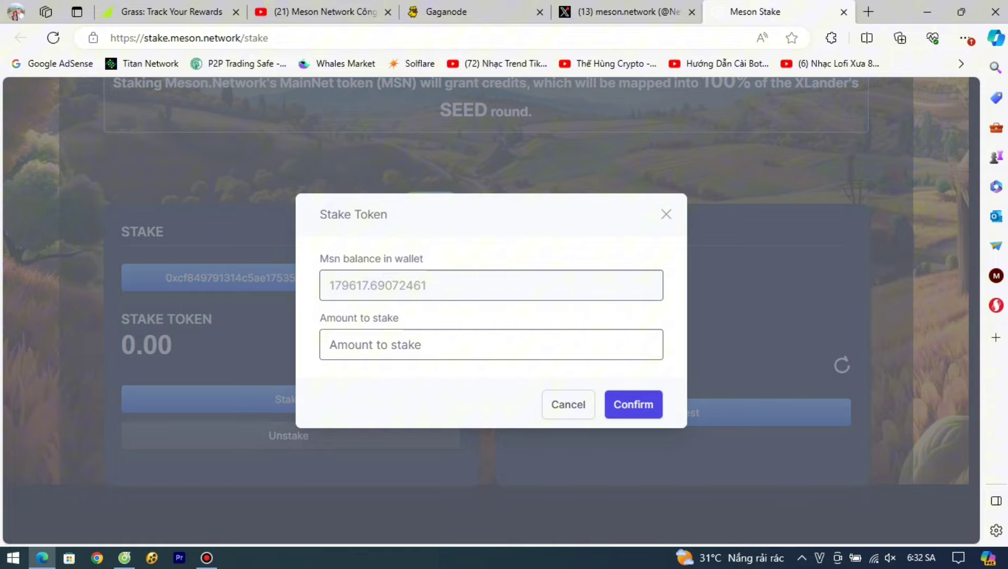
pyautogui.click(422, 345)
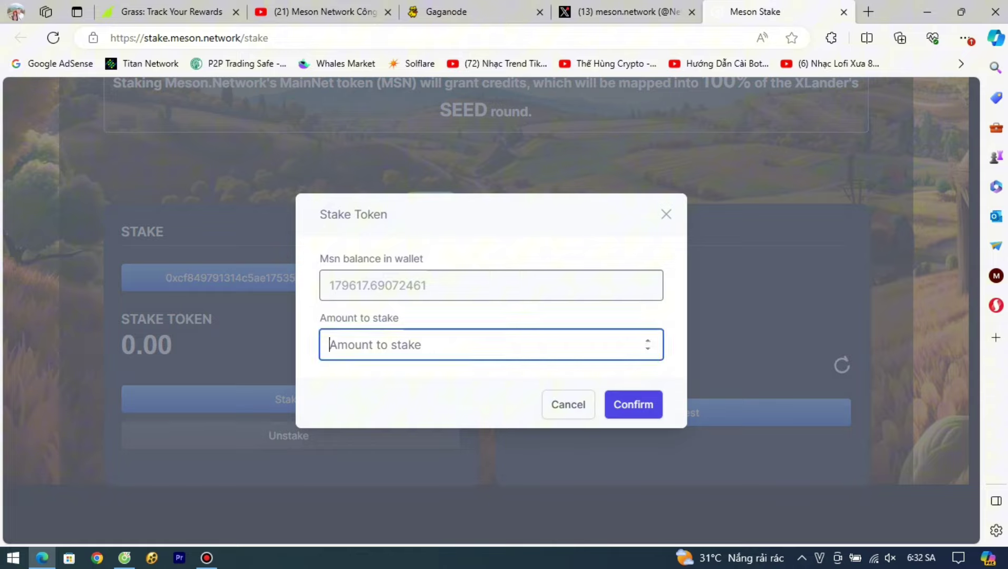
pyautogui.click(454, 379)
pyautogui.moveTo(427, 285); pyautogui.dragTo(328, 285)
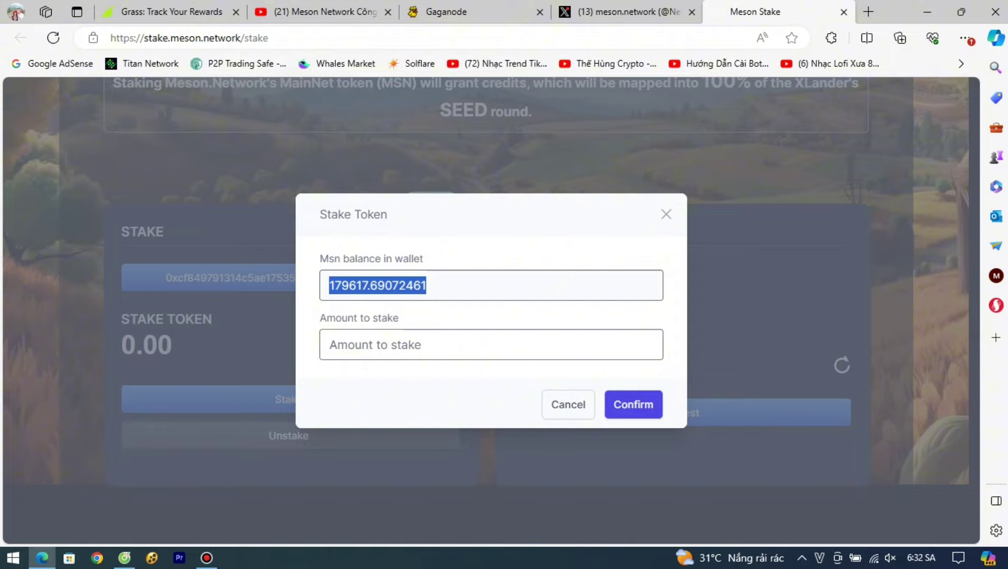
pyautogui.moveTo(328, 285)
pyautogui.mouseDown()
pyautogui.moveTo(427, 285)
pyautogui.moveTo(328, 285)
pyautogui.mouseUp()
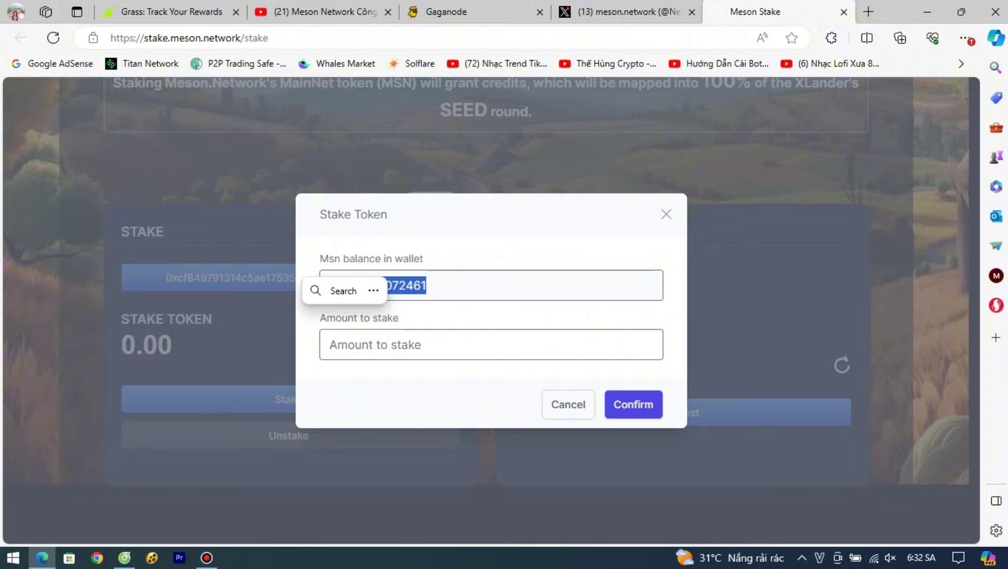
pyautogui.click(318, 273)
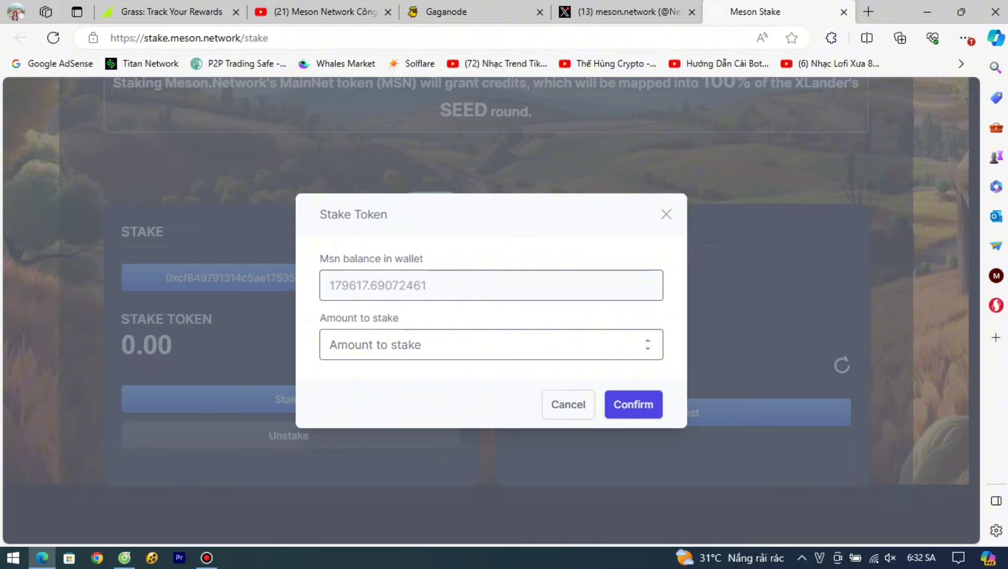
# - Enter 1000 as the amount to stake and confirm the stake
pyautogui.click(448, 345)
pyautogui.write('19')
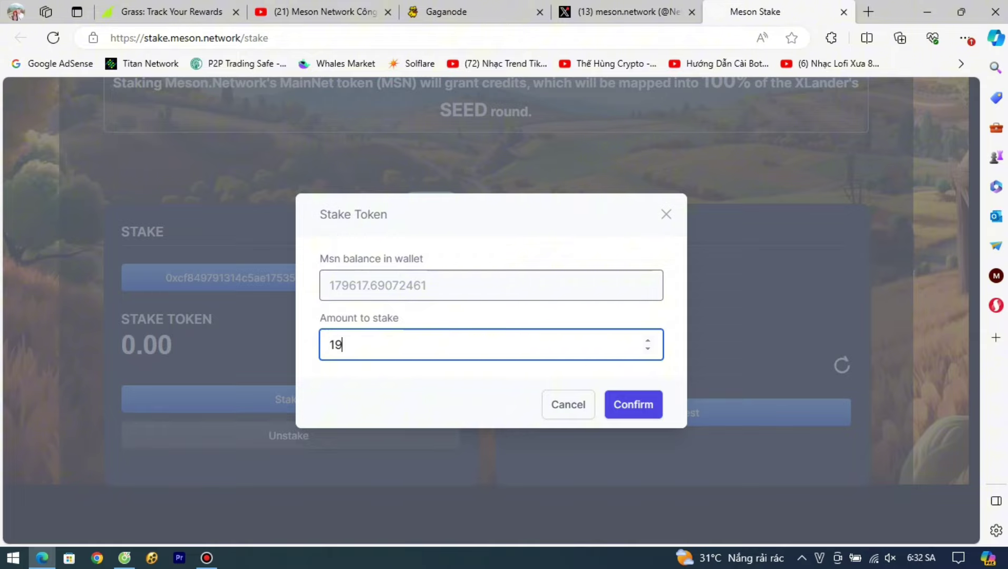
pyautogui.press('BackSpace')
pyautogui.write('000')
pyautogui.press('Tab')
pyautogui.press('Tab')
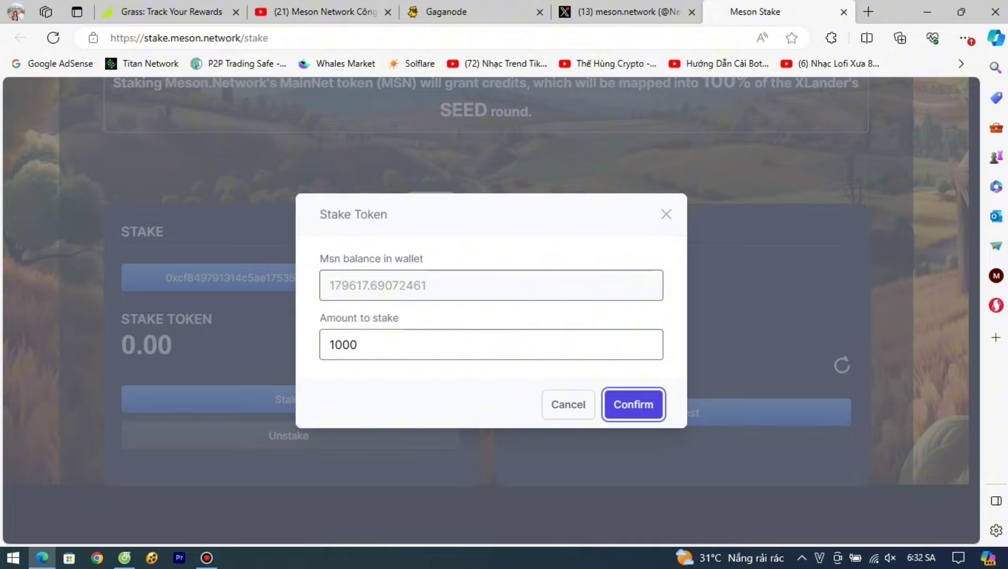
pyautogui.press('Return')
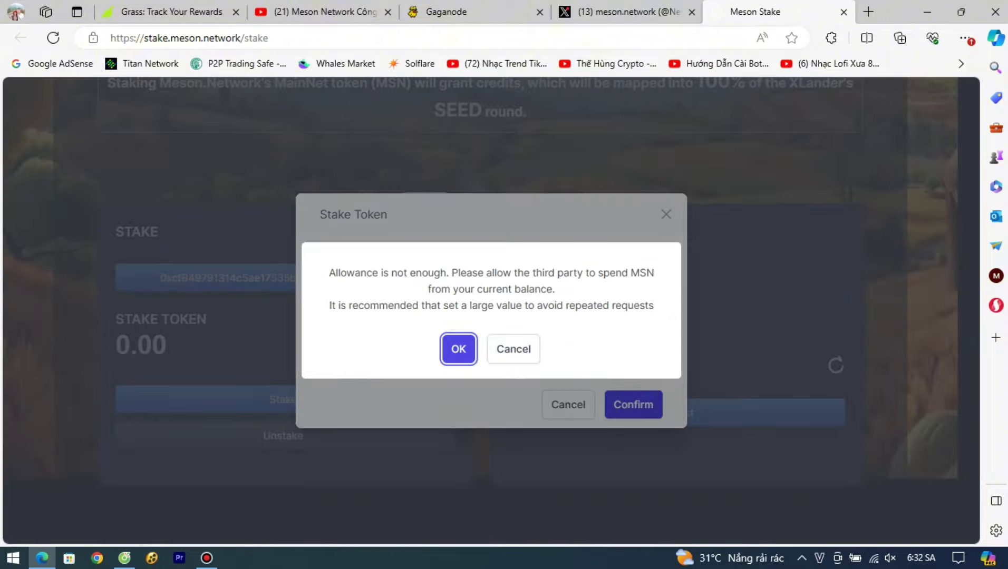
# - Translate the stake page into Vietnamese and accept the MSN allowance request
pyautogui.rightClick(400, 185)
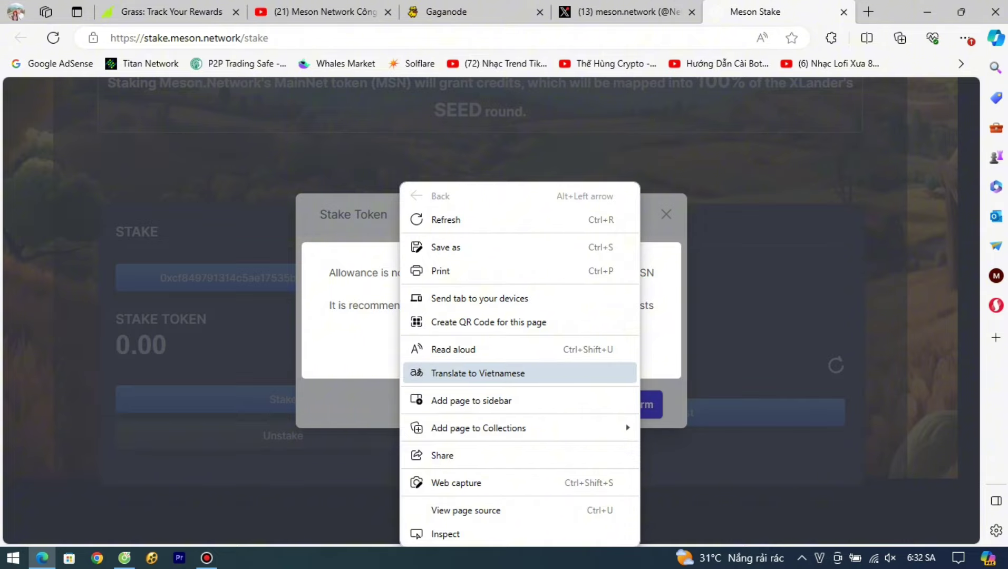
pyautogui.click(490, 373)
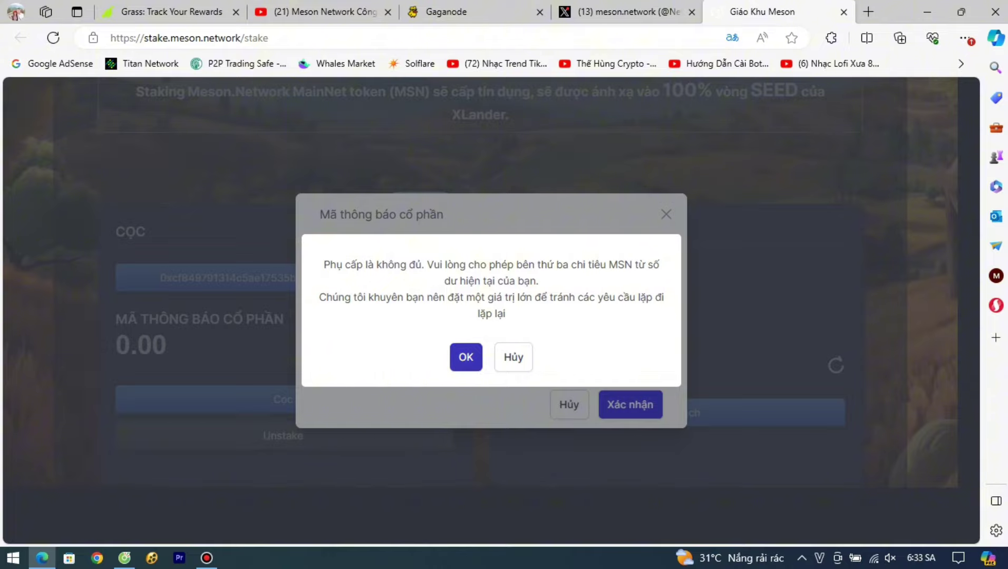
pyautogui.click(465, 357)
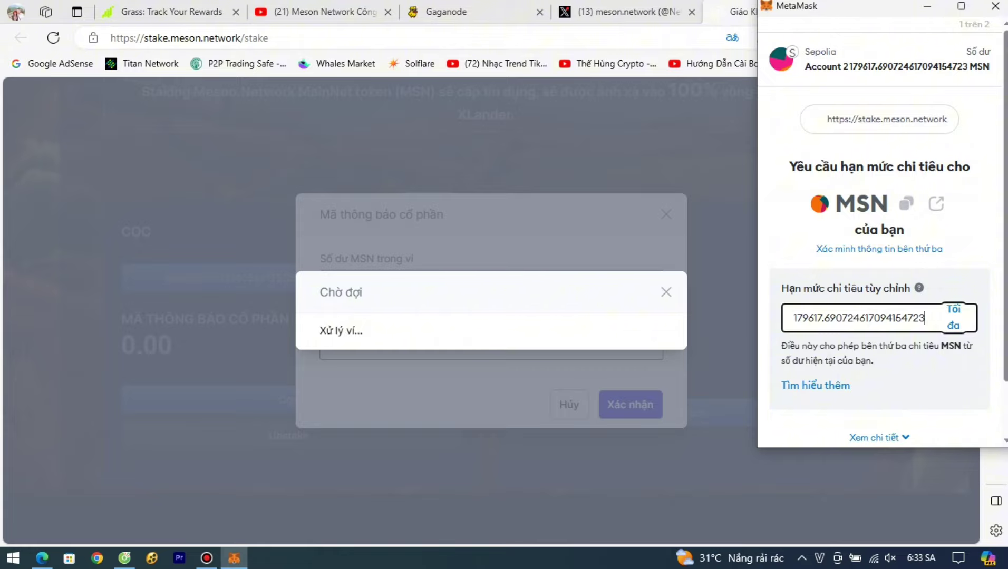
# - Replace the MetaMask spending cap with 1000 MSN and approve it
pyautogui.scroll(-1, 879, 264)
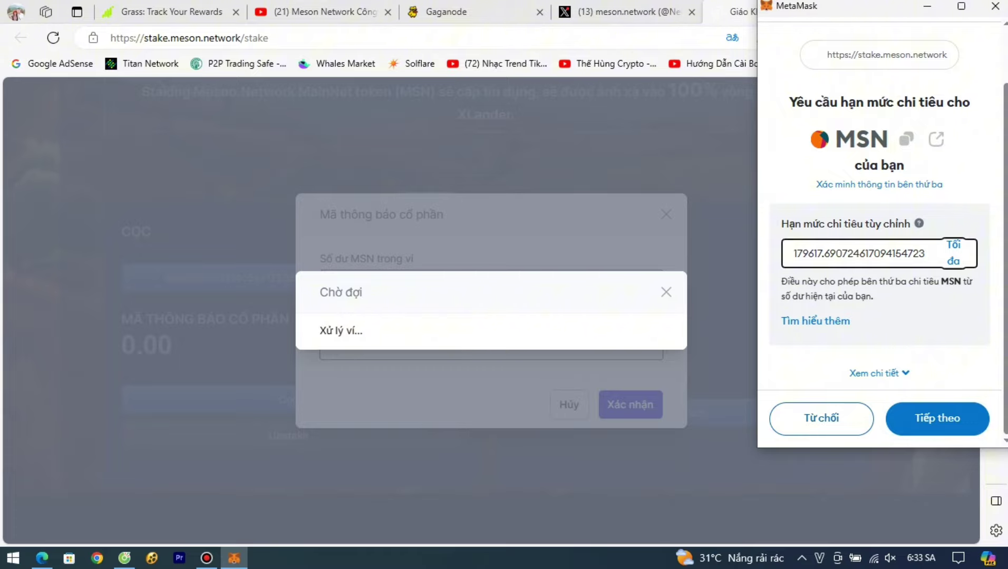
pyautogui.hotkey('shift', 'Left')
pyautogui.hotkey('shift', 'Left')
pyautogui.hotkey('shift', 'Left')
pyautogui.hotkey('shift', 'Left')
pyautogui.hotkey('shift', 'Left')
pyautogui.hotkey('shift', 'Left')
pyautogui.hotkey('shift', 'Left')
pyautogui.hotkey('shift', 'Left')
pyautogui.hotkey('ctrl', 'a')
pyautogui.press('BackSpace')
pyautogui.write('1000')
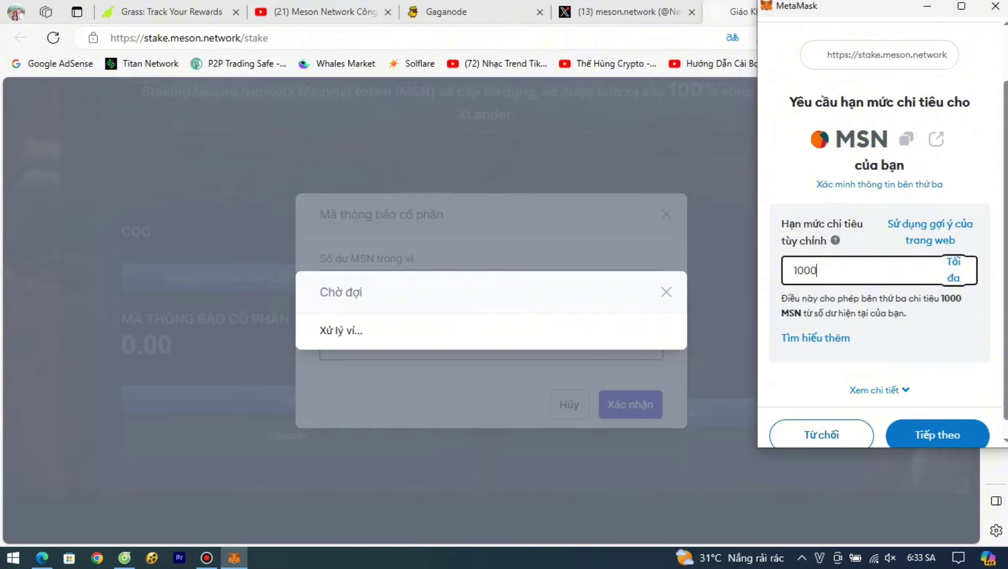
pyautogui.click(938, 434)
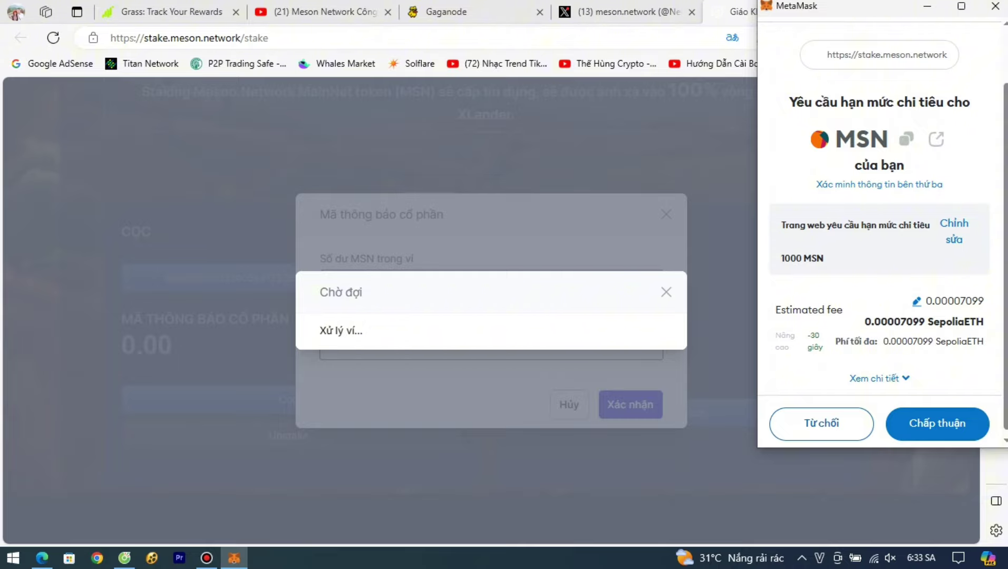
pyautogui.click(937, 423)
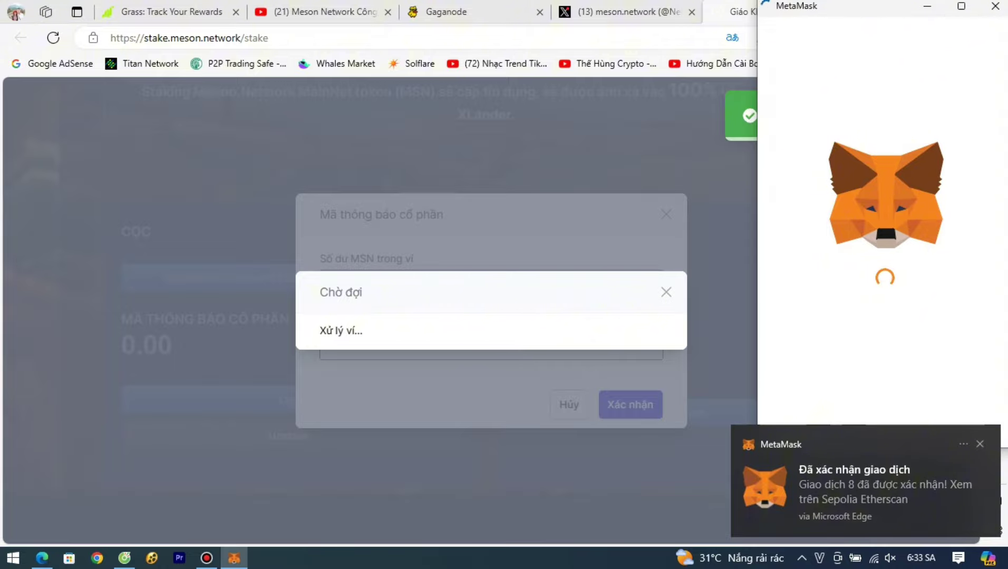
# - Review the confirmed approval transaction on Sepolia Etherscan, then close that tab
pyautogui.click(875, 485)
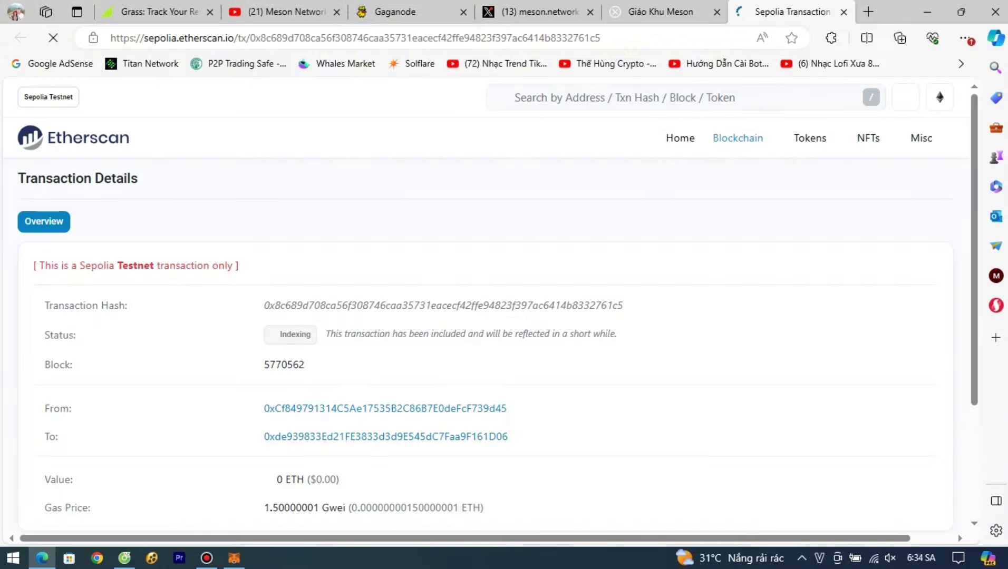
pyautogui.scroll(-3, 485, 316)
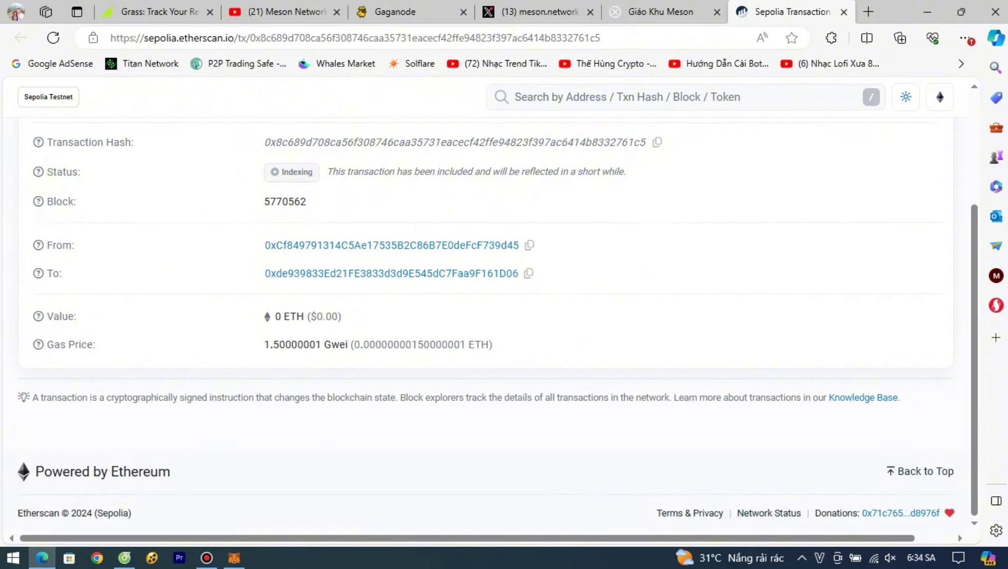
pyautogui.scroll(3, 494, 311)
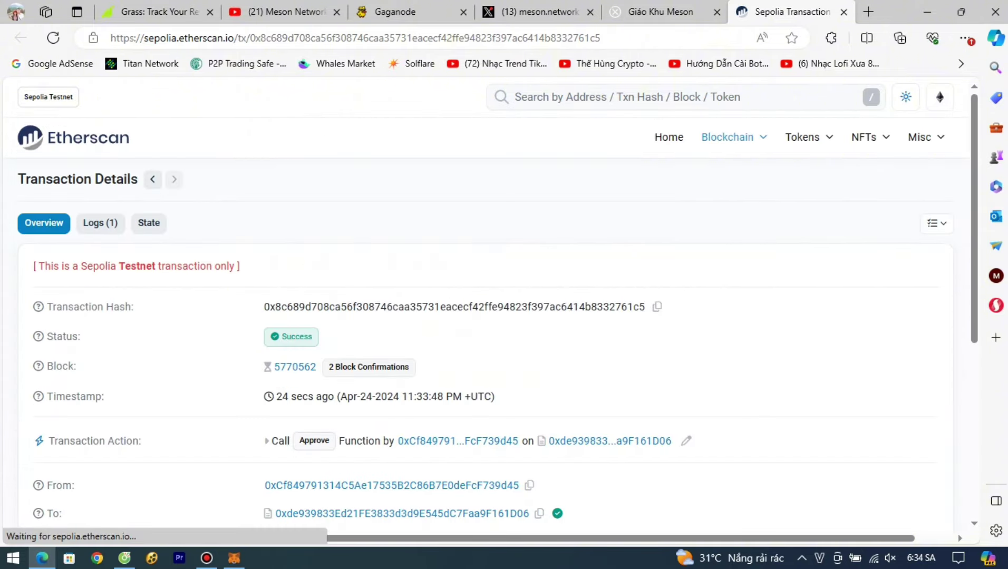
pyautogui.scroll(-5, 485, 317)
pyautogui.scroll(5, 484, 317)
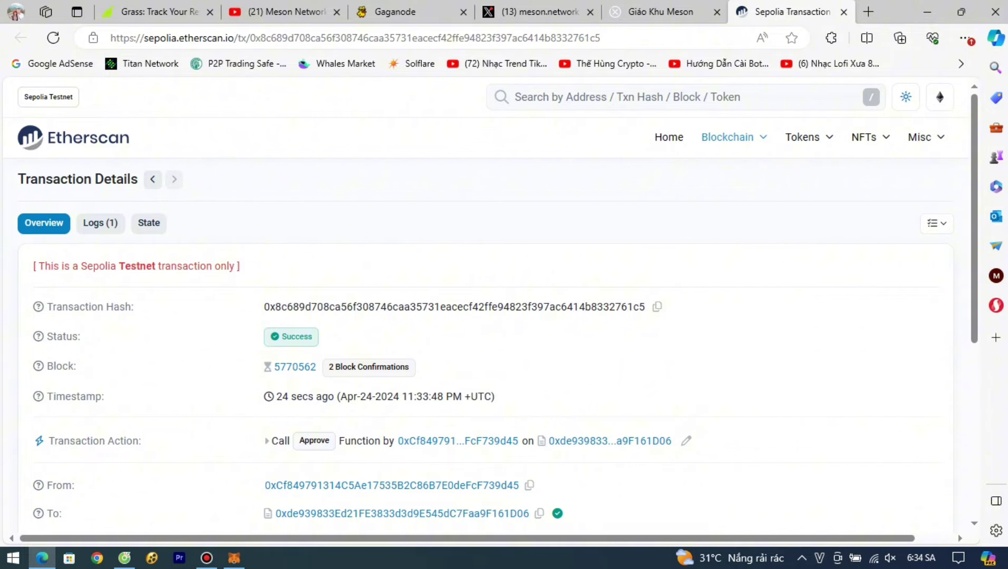
pyautogui.click(844, 11)
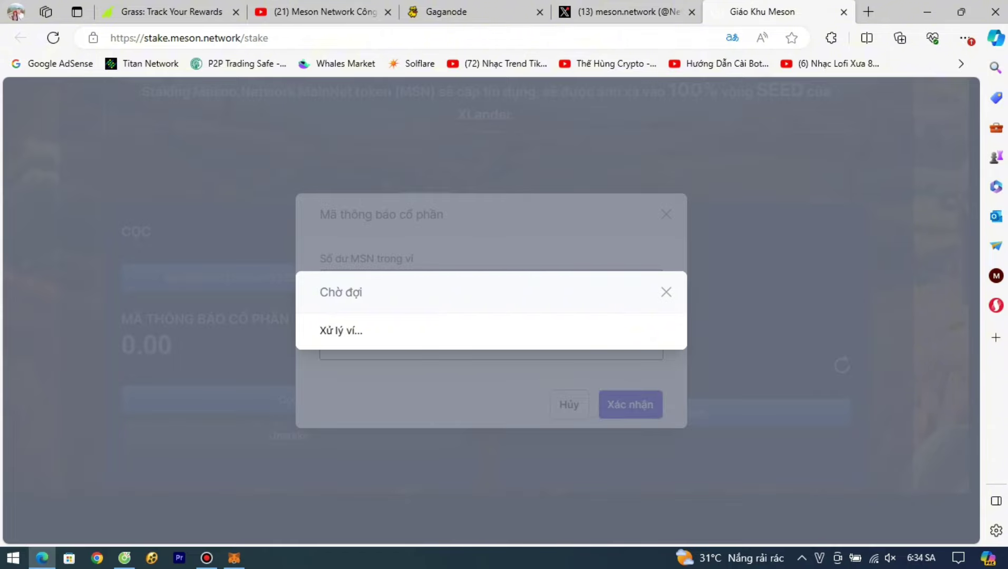
# - Close the meson.network X tab and return to the Meson staking tab
pyautogui.click(629, 13)
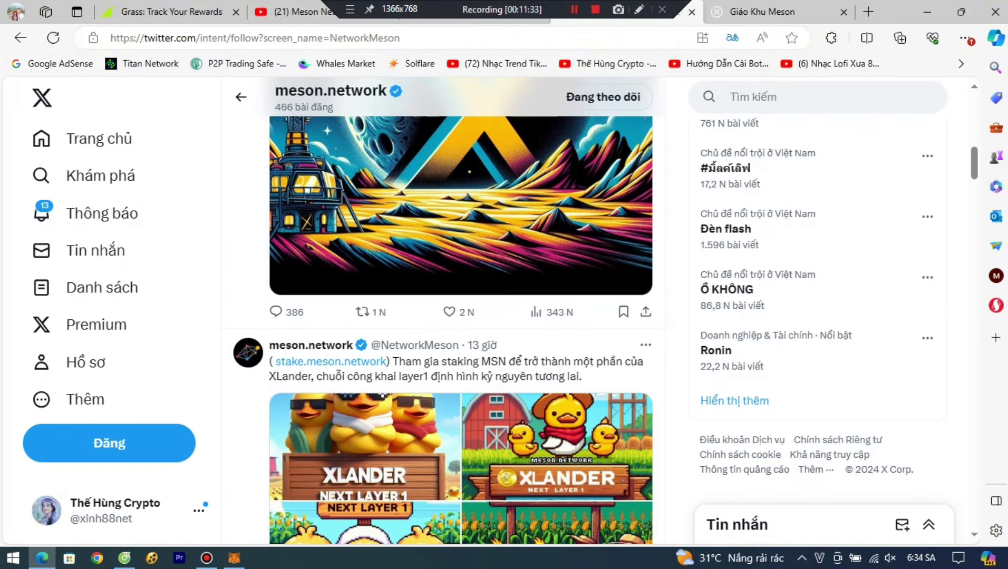
pyautogui.click(691, 12)
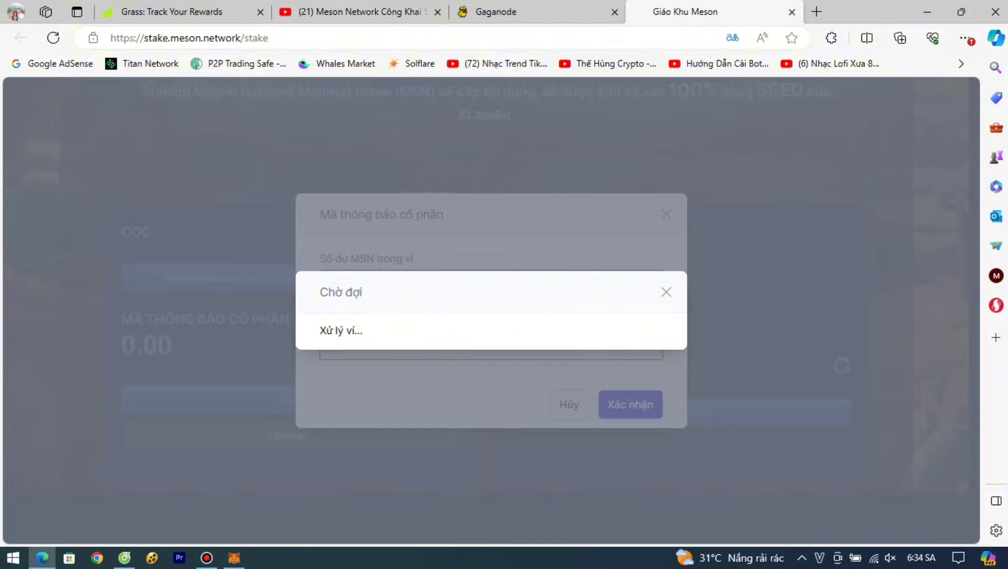
pyautogui.click(528, 12)
pyautogui.click(686, 12)
# - Confirm the pending stake transaction in MetaMask and speed it up with a higher gas fee
pyautogui.click(831, 37)
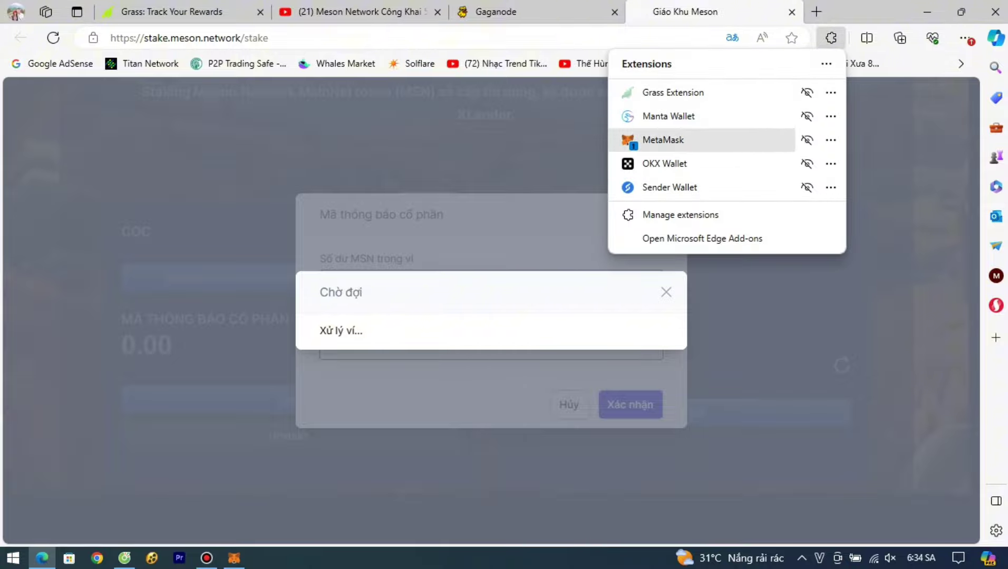
pyautogui.click(664, 140)
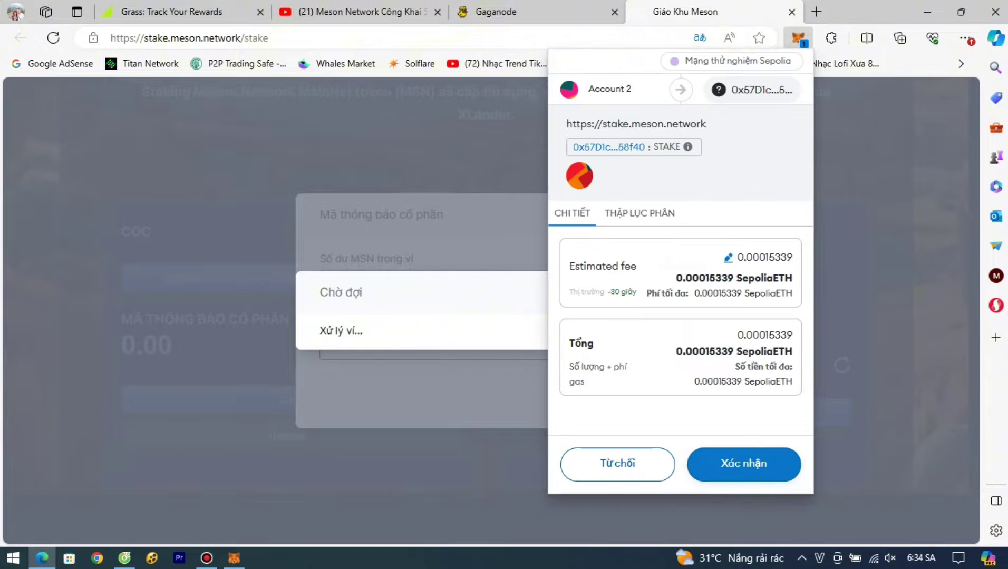
pyautogui.click(743, 464)
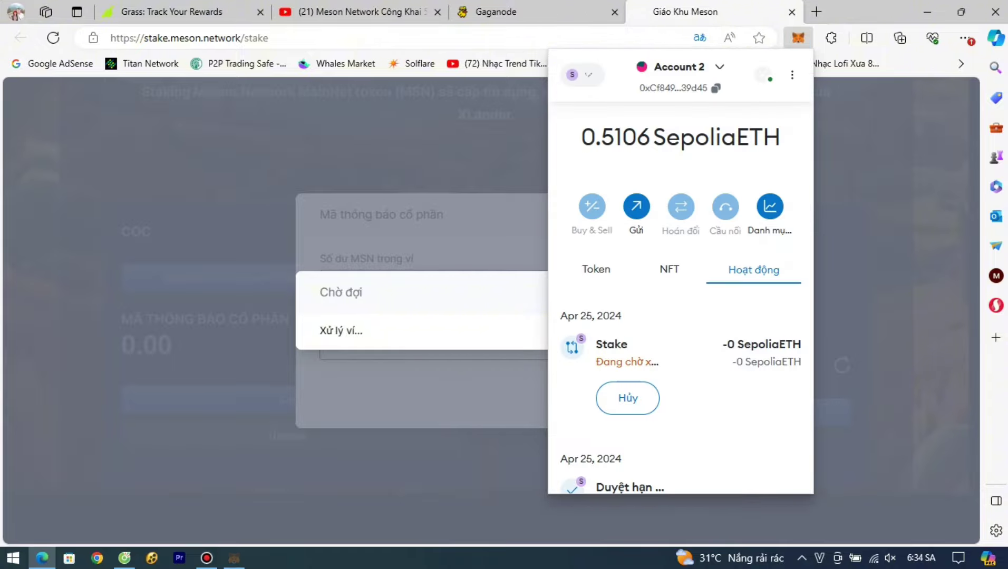
pyautogui.scroll(-10, 680, 348)
pyautogui.scroll(10, 680, 348)
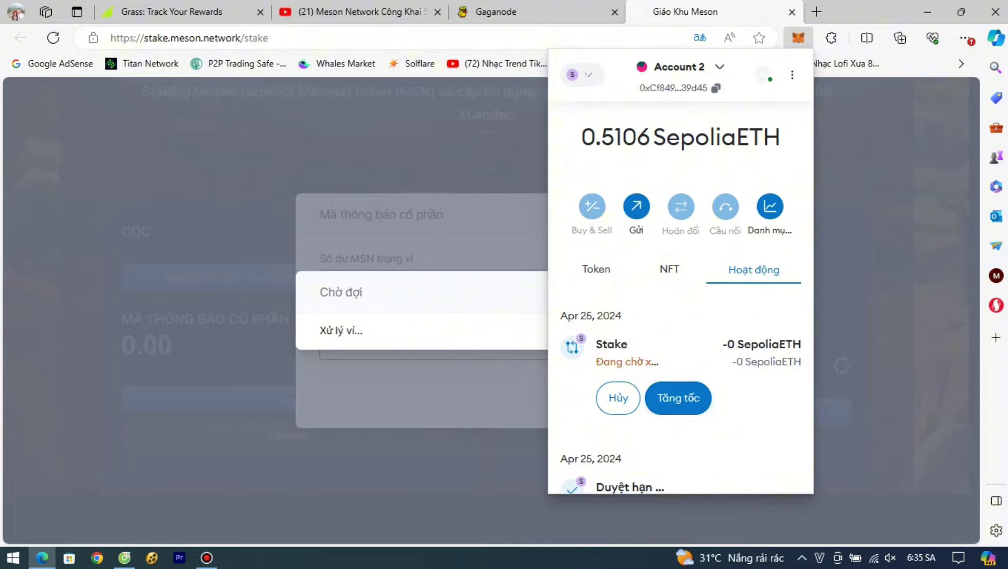
pyautogui.click(678, 398)
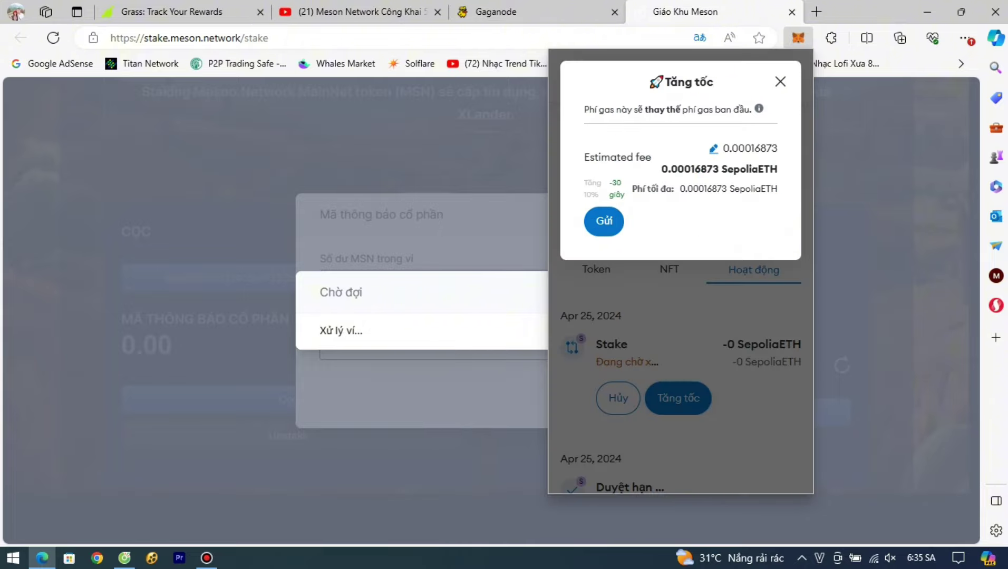
pyautogui.click(603, 221)
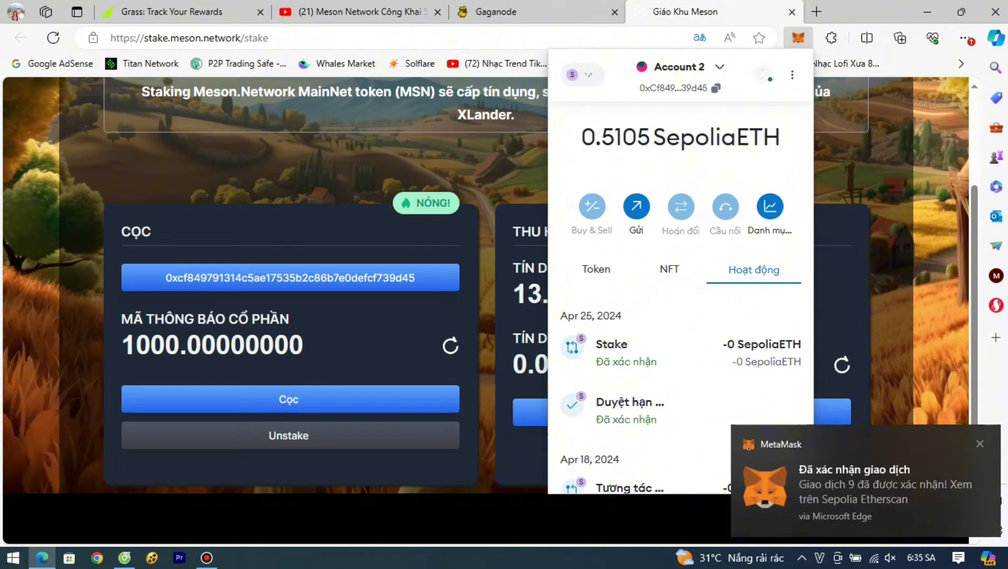
# - View the MSN token balance in MetaMask, then close the popup to see 35 unharvested credits
pyautogui.click(597, 269)
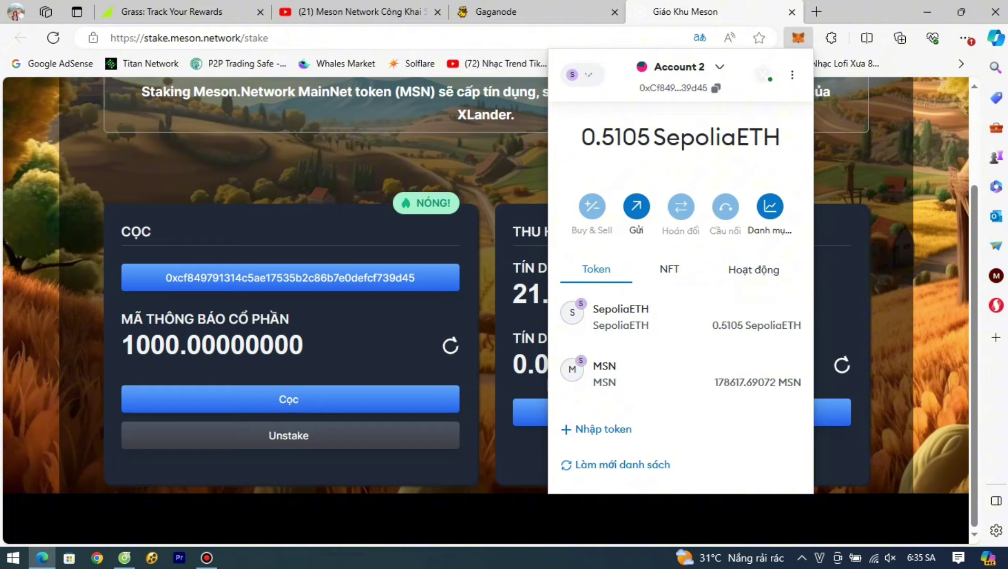
pyautogui.press('Escape')
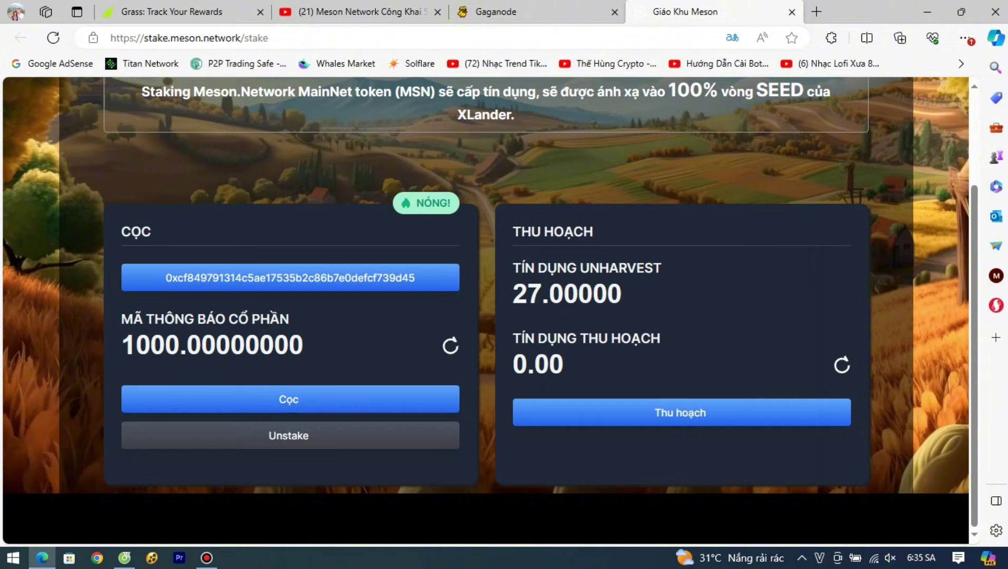
pyautogui.scroll(3, 485, 311)
pyautogui.scroll(-3, 485, 311)
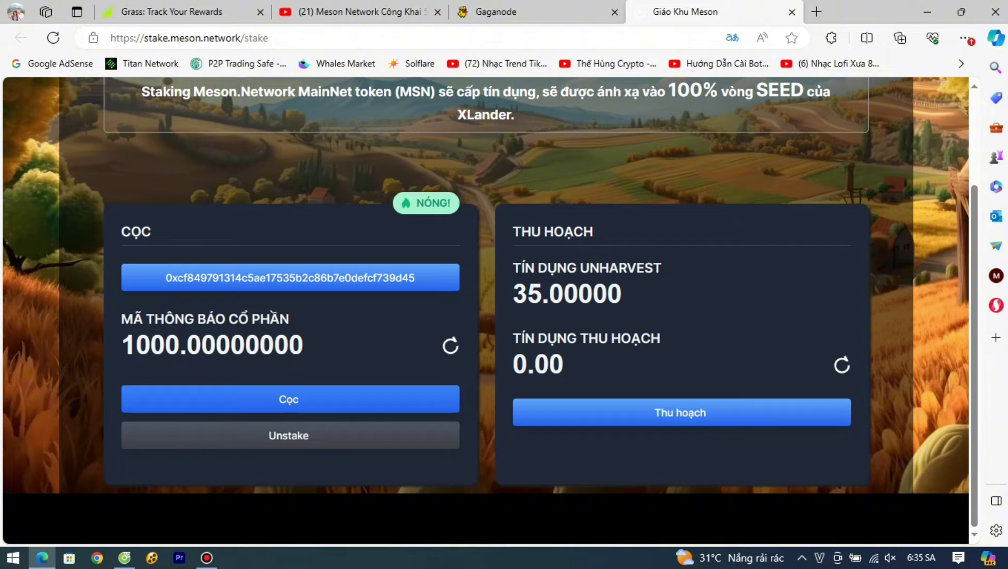
pyautogui.click(289, 400)
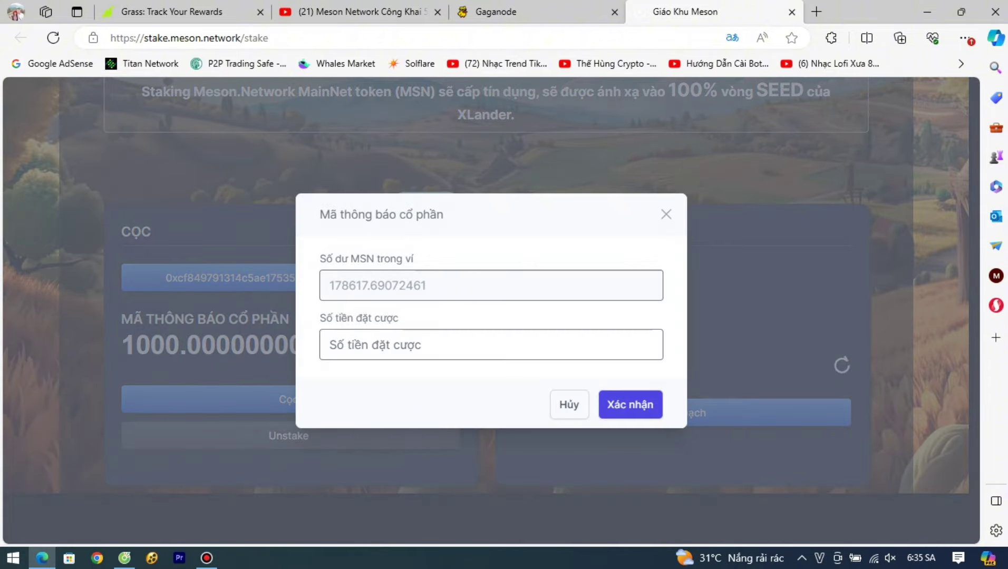
pyautogui.moveTo(427, 286); pyautogui.dragTo(327, 286)
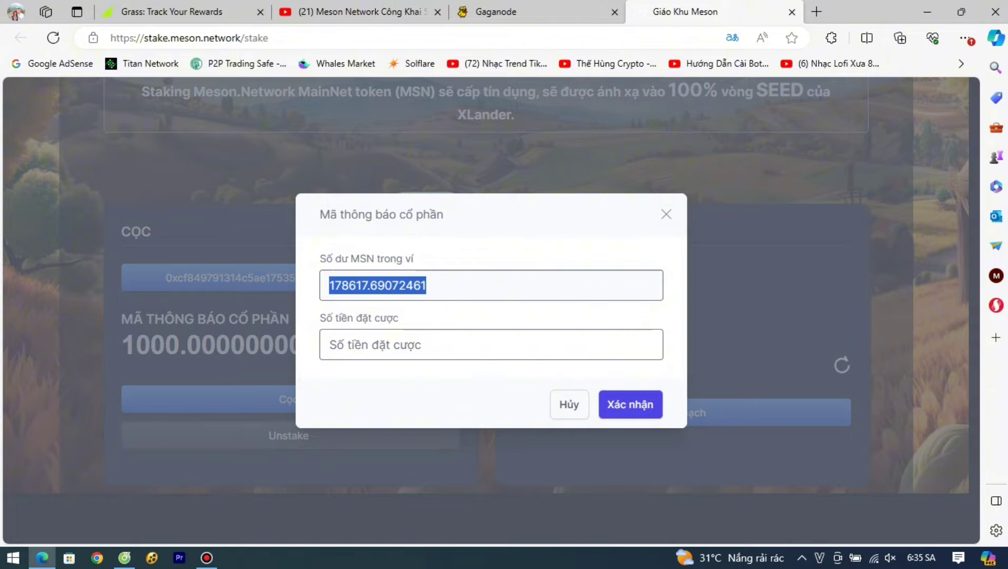
pyautogui.click(375, 345)
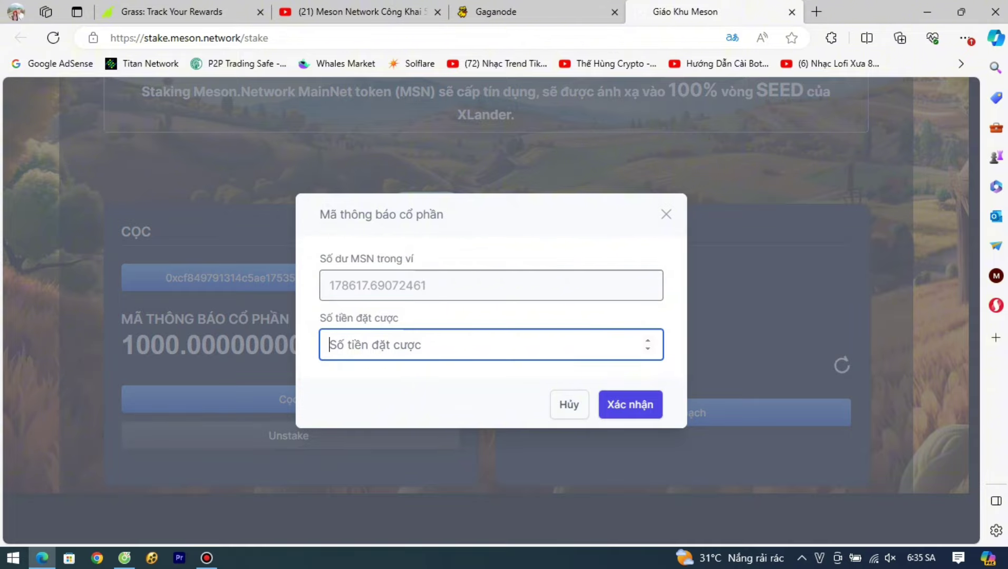
pyautogui.press('Escape')
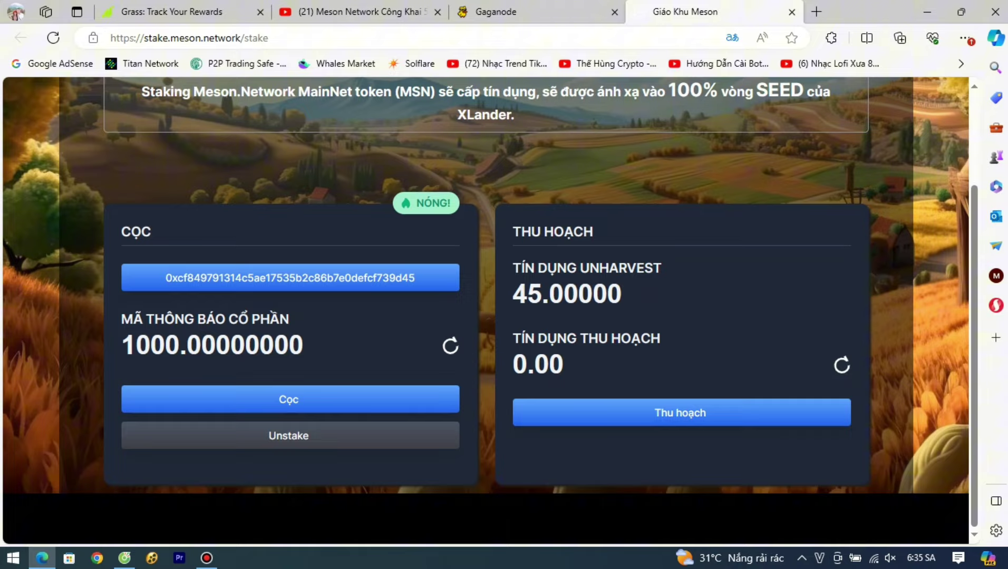
pyautogui.moveTo(513, 268); pyautogui.dragTo(621, 295)
pyautogui.click(680, 302)
pyautogui.scroll(2, 485, 311)
pyautogui.scroll(-2, 485, 311)
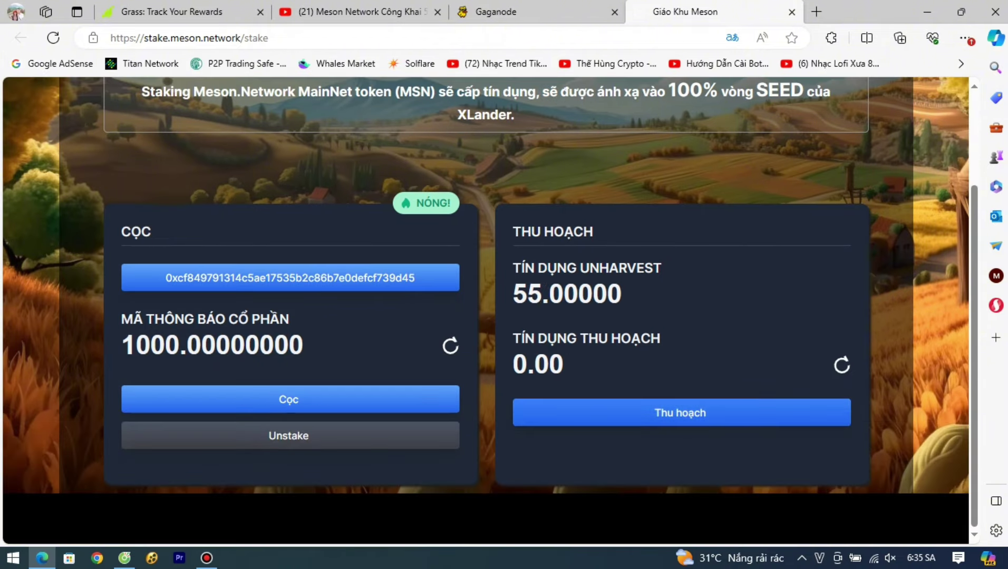
# - Harvest the credits via MetaMask, reaching 72 harvested, and bookmark the staking page to favorites
pyautogui.click(681, 412)
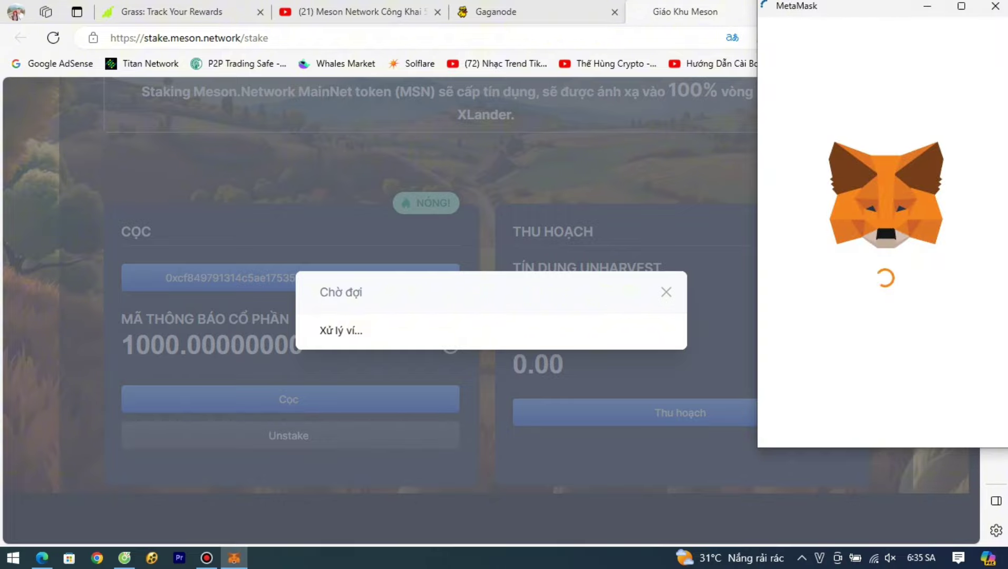
pyautogui.scroll(-2, 881, 284)
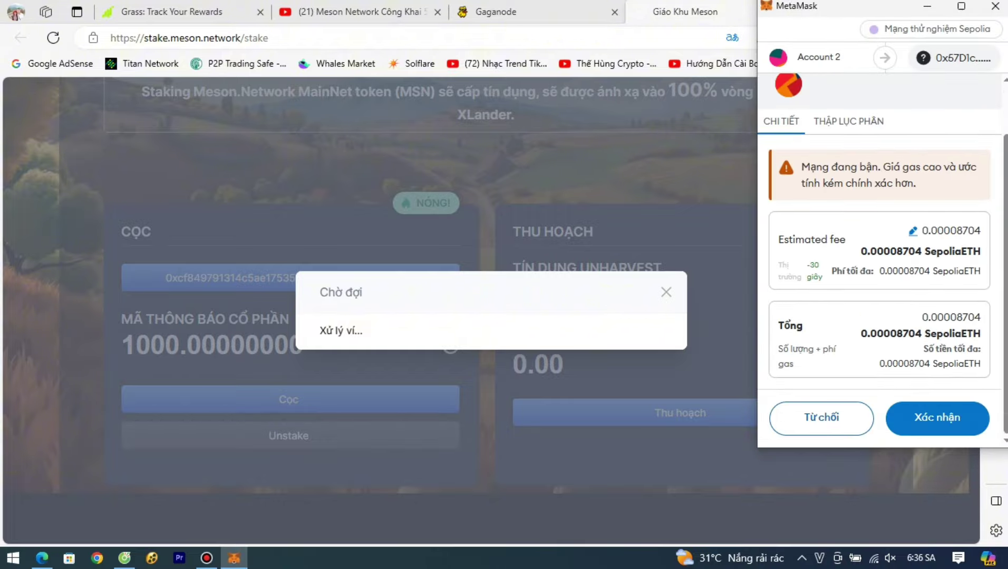
pyautogui.click(937, 418)
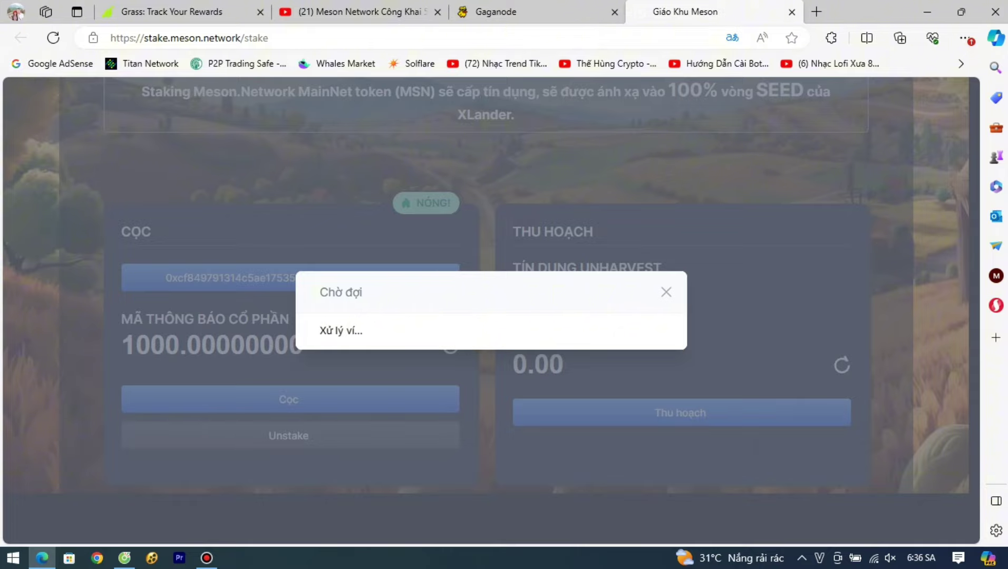
pyautogui.moveTo(94, 38); pyautogui.dragTo(92, 64)
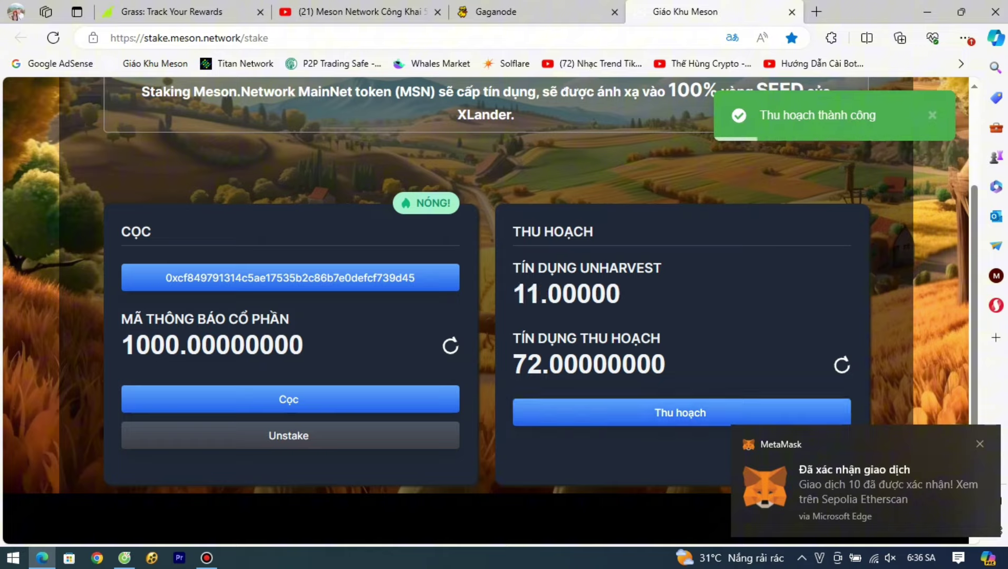
pyautogui.moveTo(513, 365); pyautogui.dragTo(670, 364)
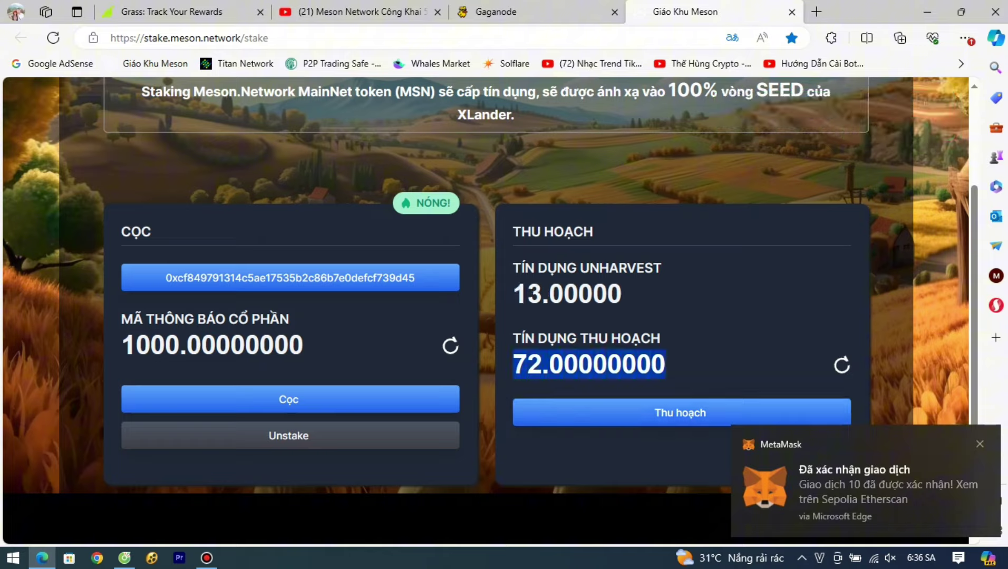
pyautogui.click(680, 364)
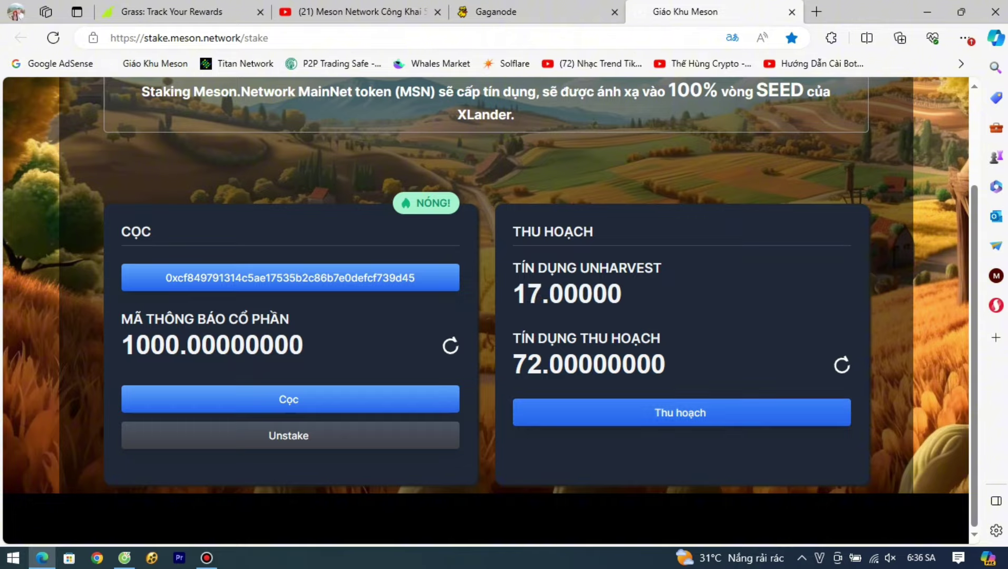
pyautogui.click(681, 413)
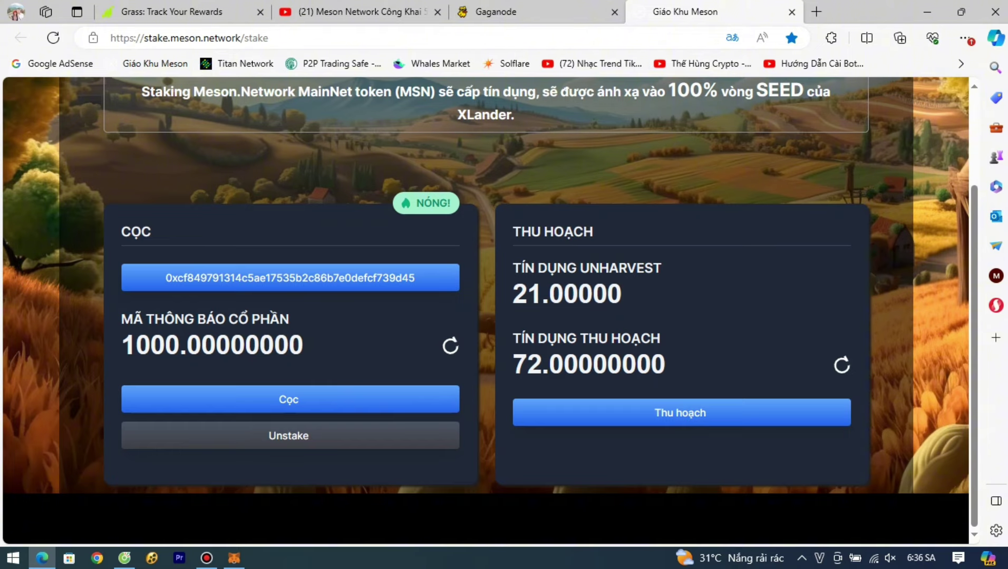
pyautogui.scroll(3, 486, 311)
pyautogui.scroll(-3, 486, 311)
pyautogui.scroll(3, 490, 311)
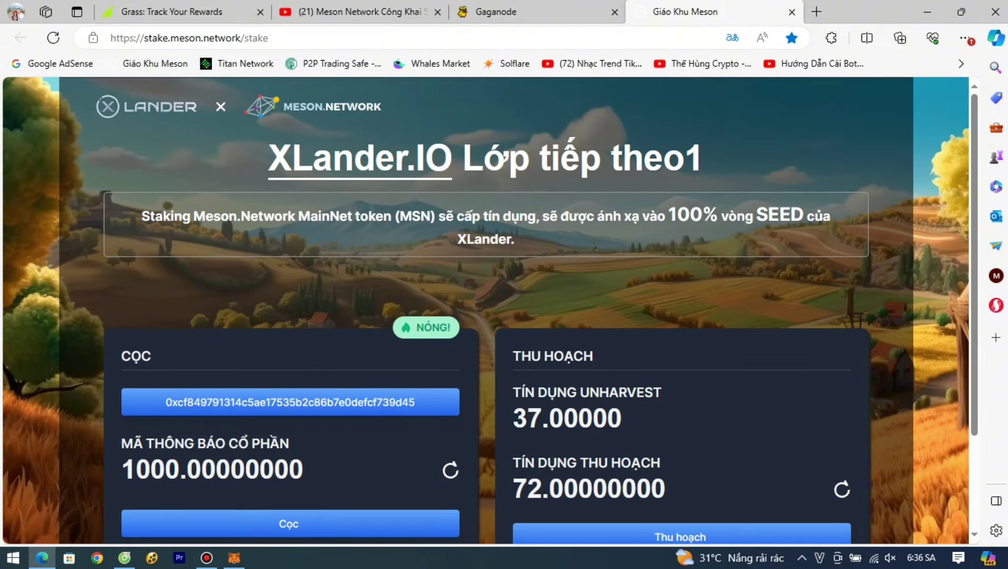
pyautogui.scroll(-3, 490, 311)
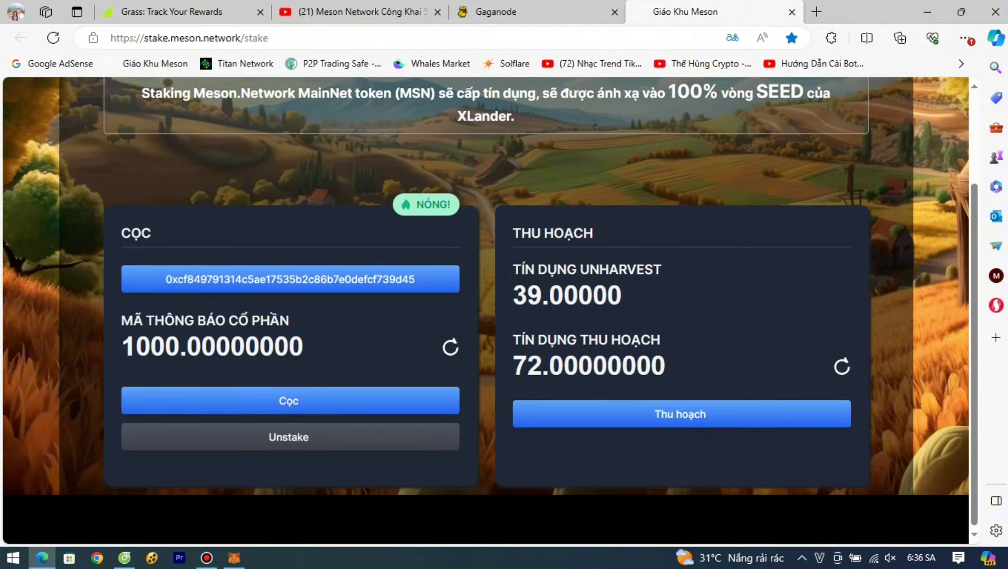
pyautogui.scroll(3, 489, 311)
pyautogui.scroll(-3, 490, 311)
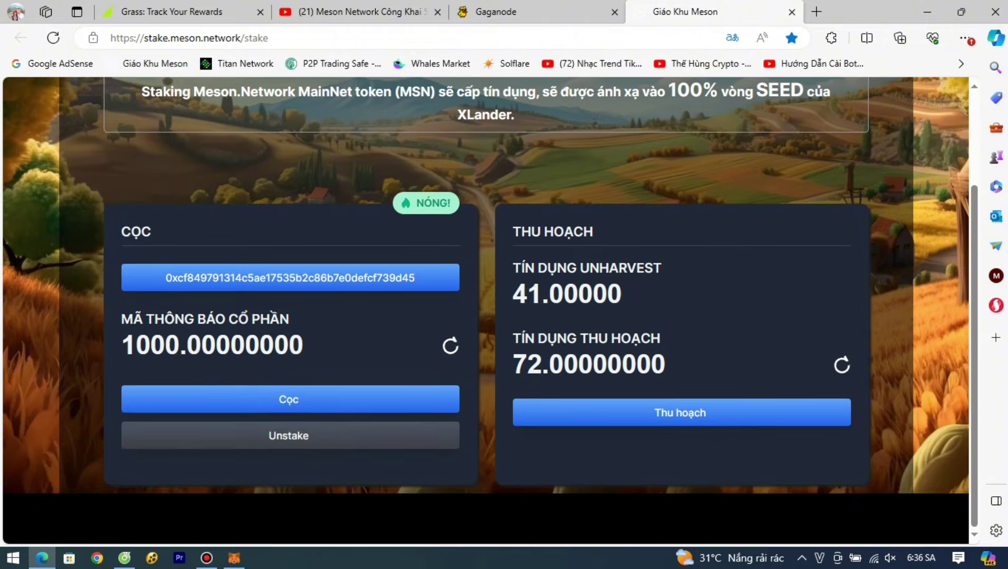
pyautogui.scroll(2, 489, 311)
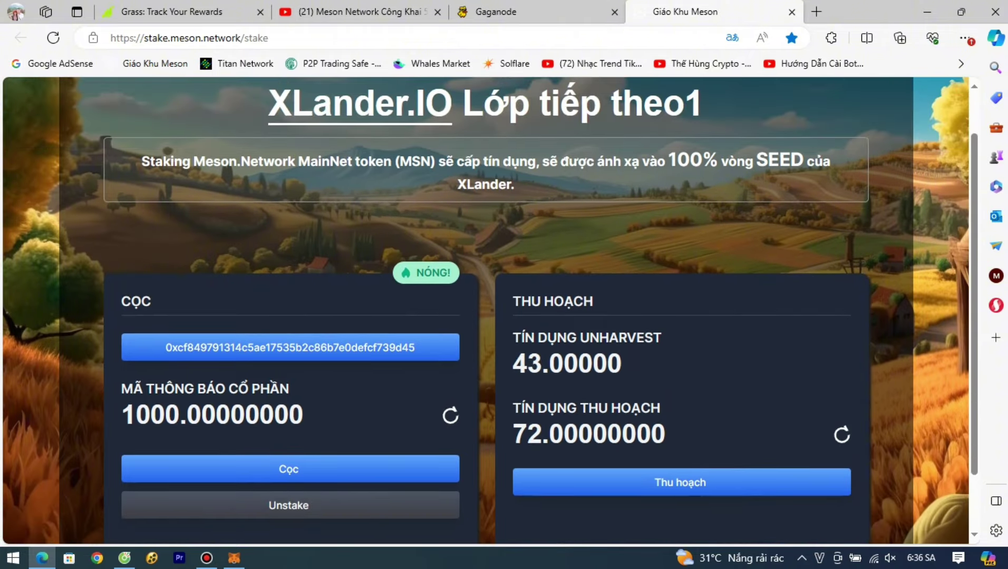